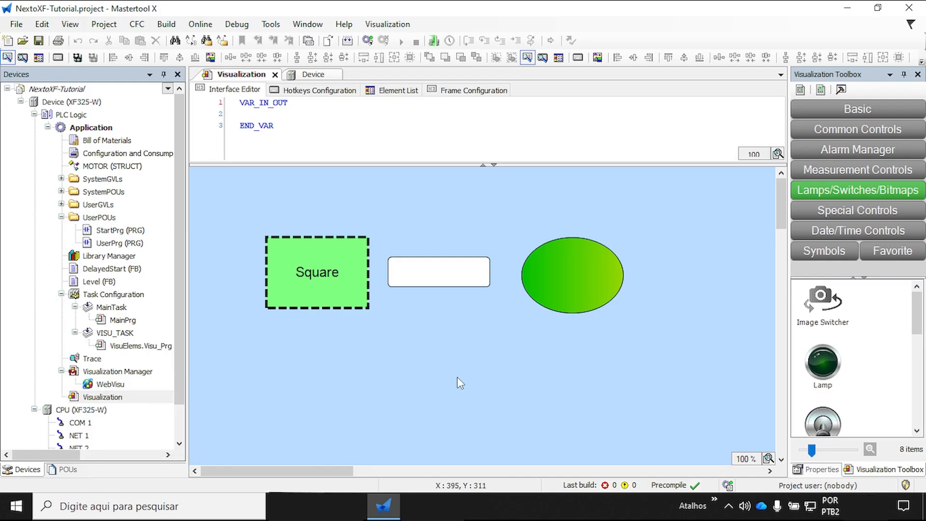
# - Place a Rocker Switch from the Lamps/Switches/Bitmaps category on the visualization, below the Square element
pyautogui.click(856, 186)
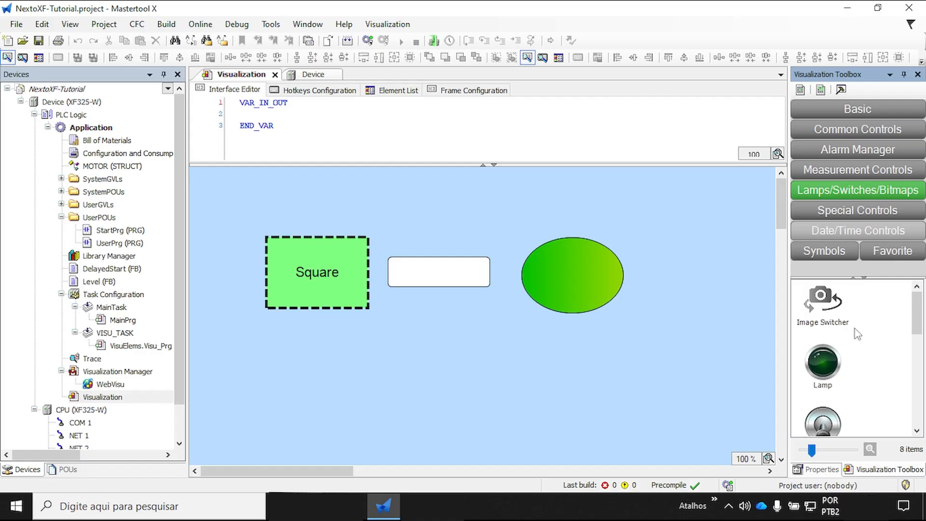
pyautogui.scroll(-5, 872, 343)
pyautogui.moveTo(789, 369); pyautogui.dragTo(720, 370)
pyautogui.click(754, 383)
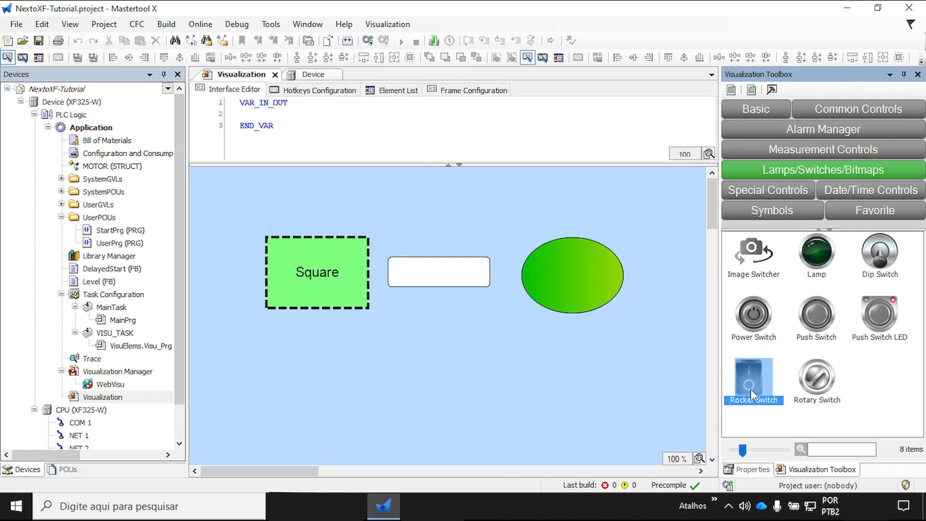
pyautogui.click(306, 372)
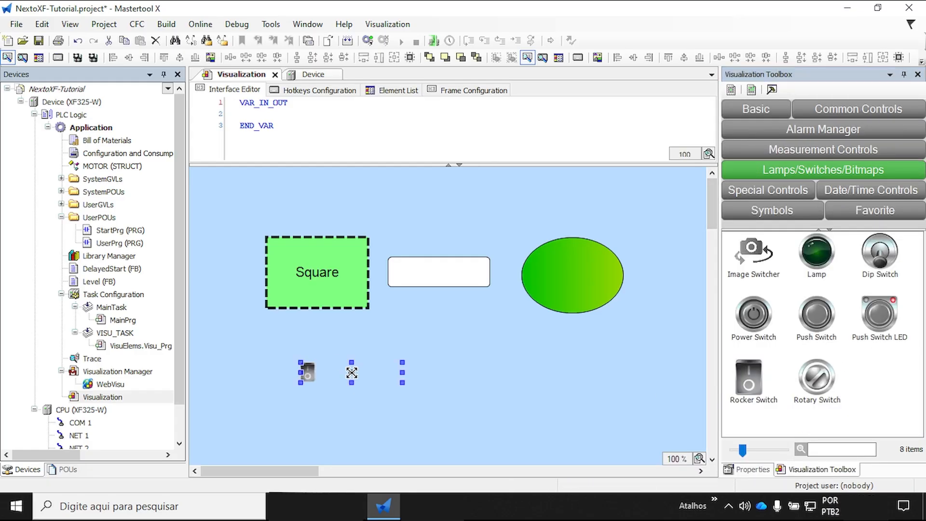
# - Add a Lamp element beside the rocker switch and size it to roughly match the switch
pyautogui.click(803, 469)
pyautogui.click(824, 257)
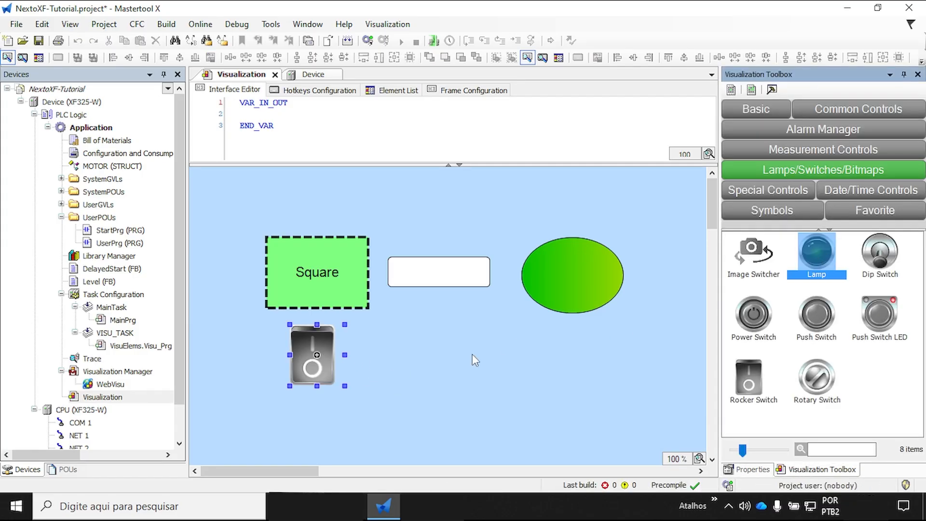
pyautogui.click(391, 354)
pyautogui.moveTo(401, 371); pyautogui.dragTo(431, 386)
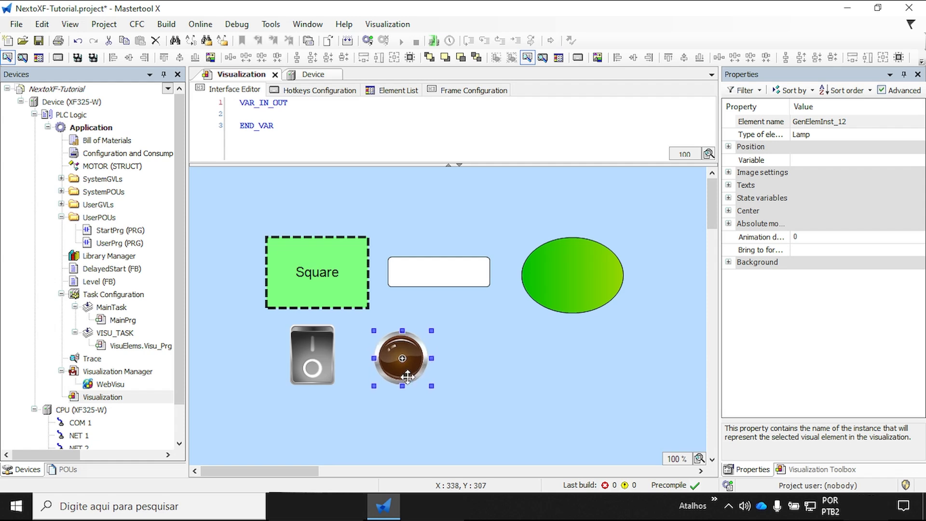
# - Assign the variable OUTPUT_01 to the rocker switch
pyautogui.click(316, 357)
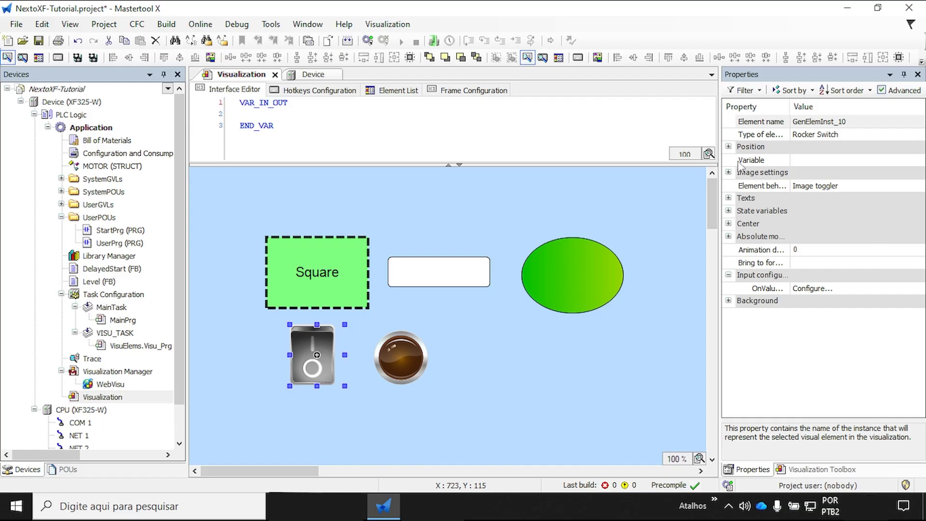
pyautogui.click(810, 161)
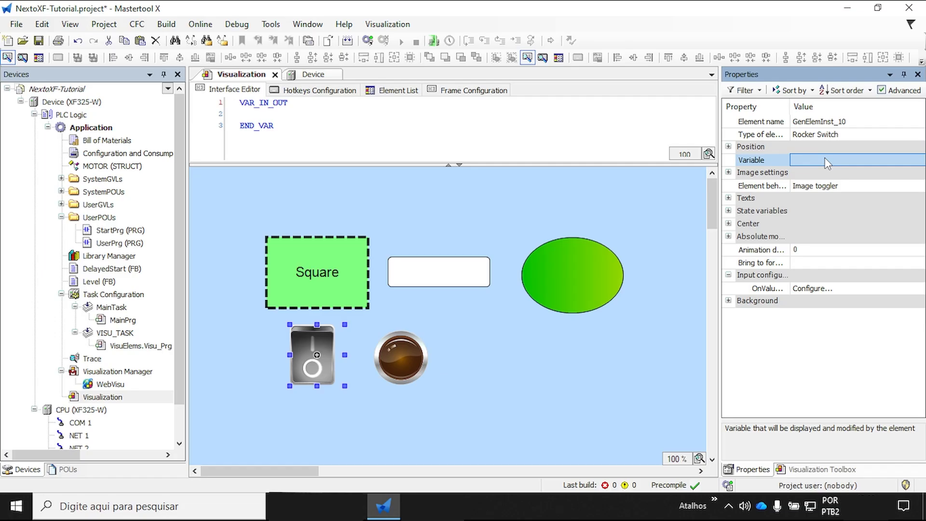
pyautogui.click(826, 162)
pyautogui.write('O')
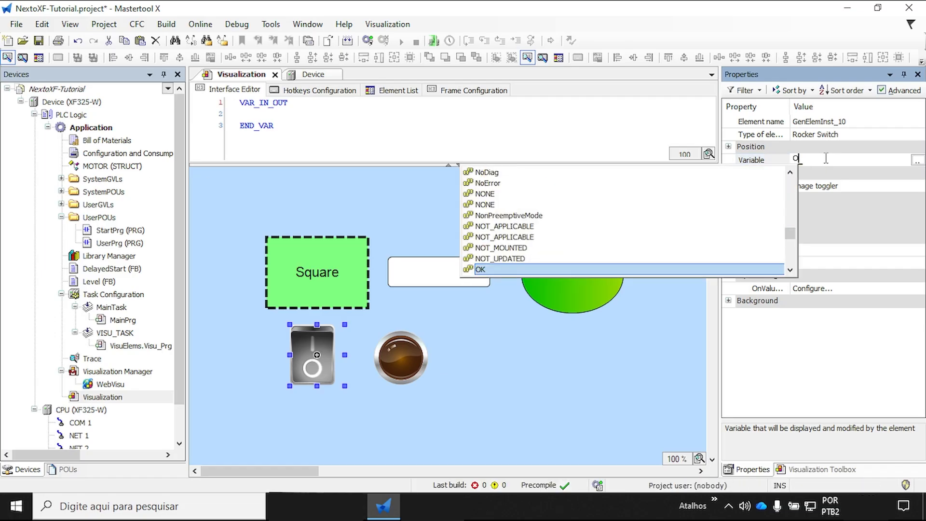
pyautogui.write('utput')
pyautogui.press('Down')
pyautogui.press('Return')
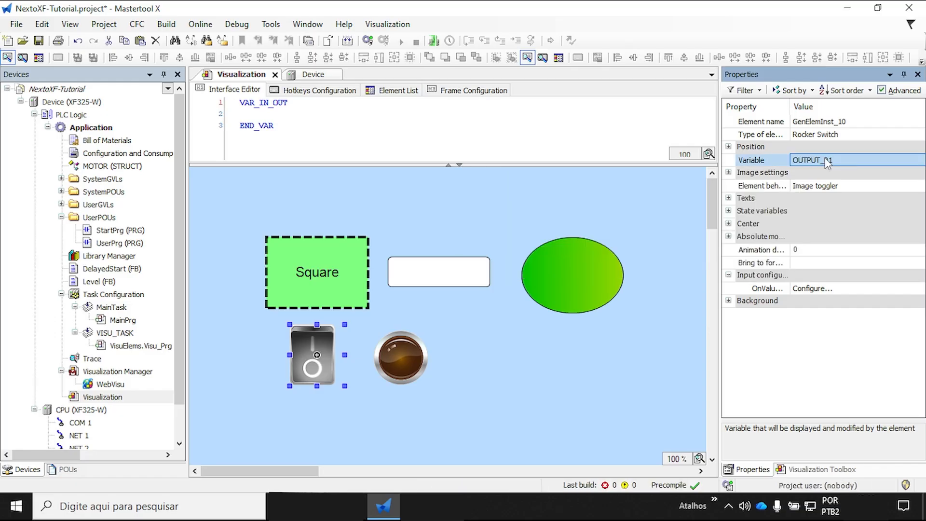
# - Link the lamp to the variable OUTPUT_01
pyautogui.click(389, 348)
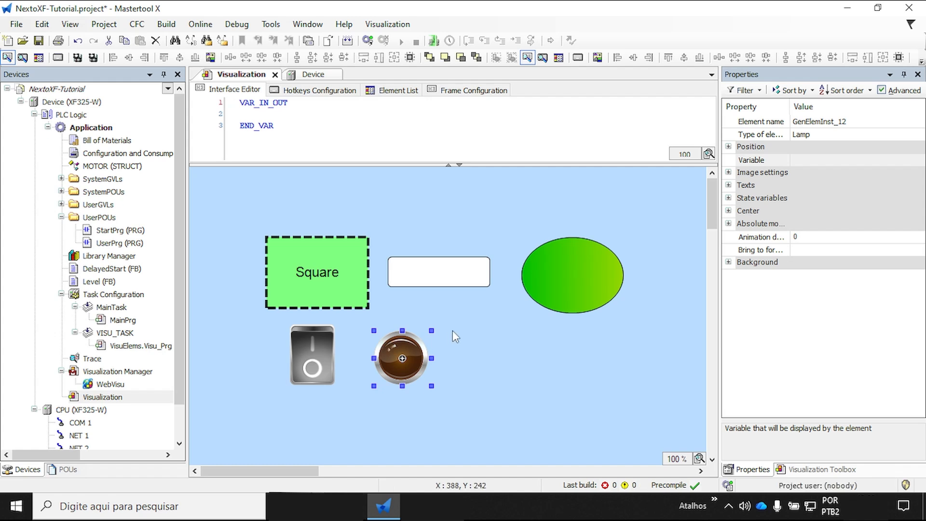
pyautogui.click(808, 161)
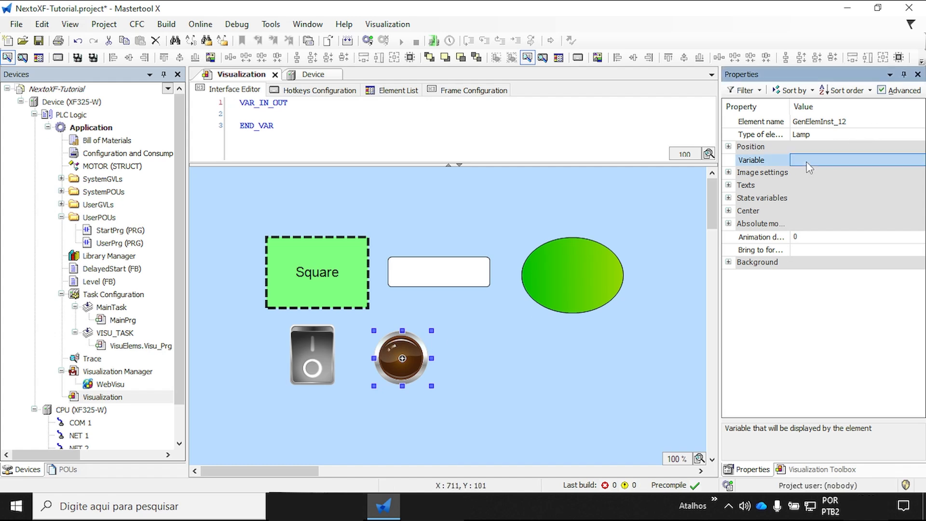
pyautogui.write('Out')
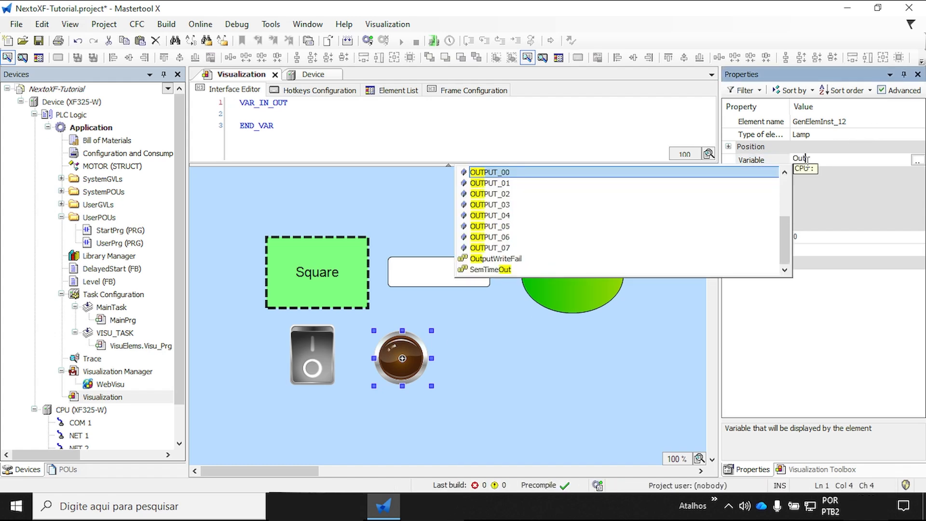
pyautogui.press('Down')
pyautogui.press('Return')
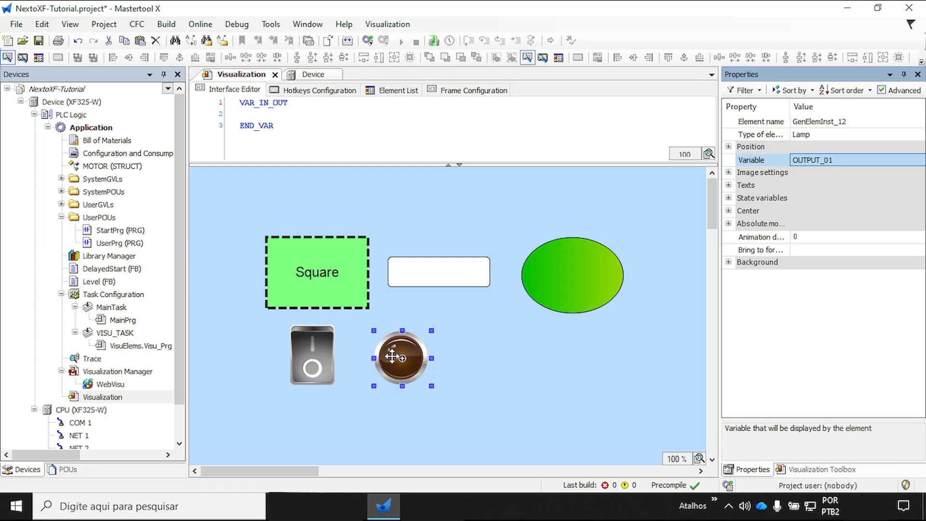
# - Set the lamp's background image color to Blue
pyautogui.click(728, 262)
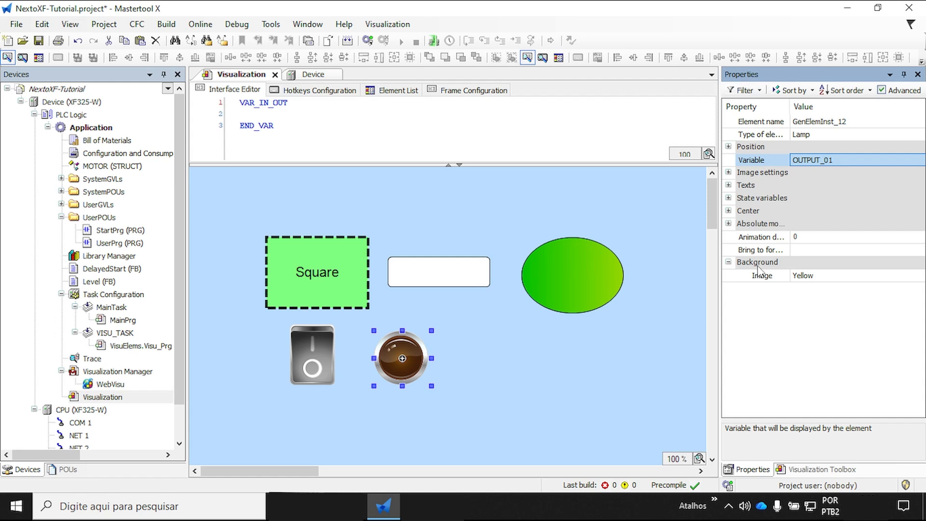
pyautogui.click(830, 282)
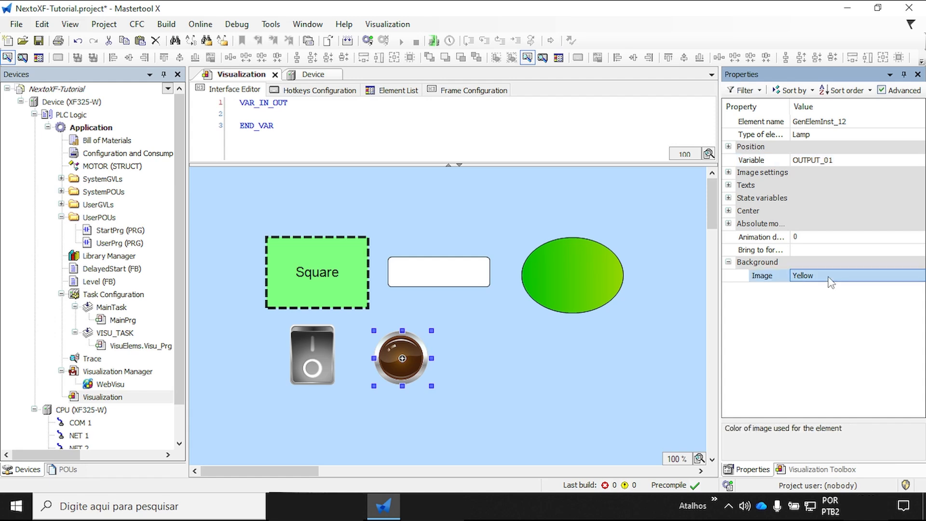
pyautogui.click(832, 282)
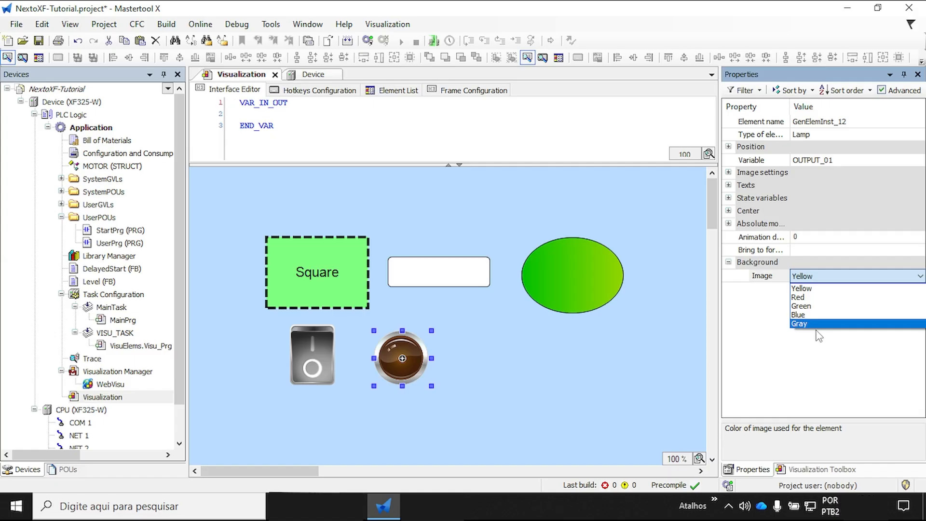
pyautogui.click(812, 316)
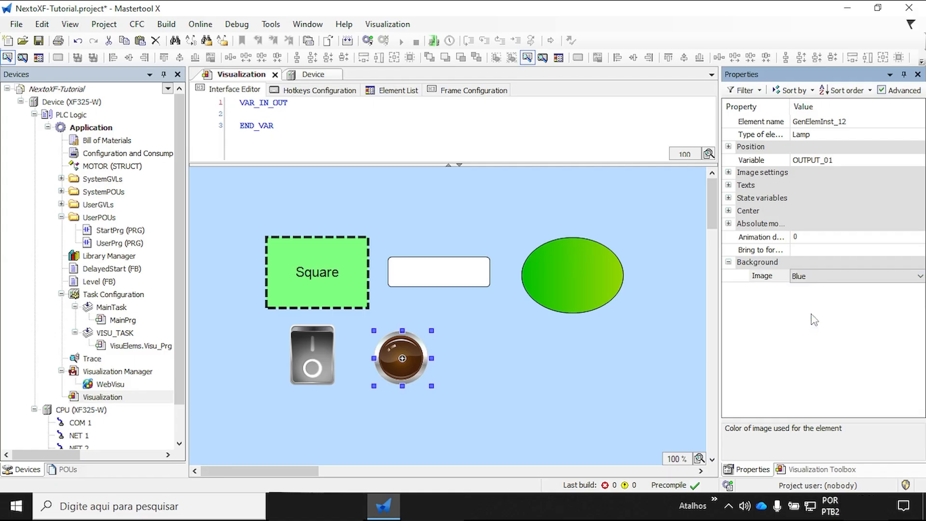
pyautogui.click(547, 349)
pyautogui.click(411, 362)
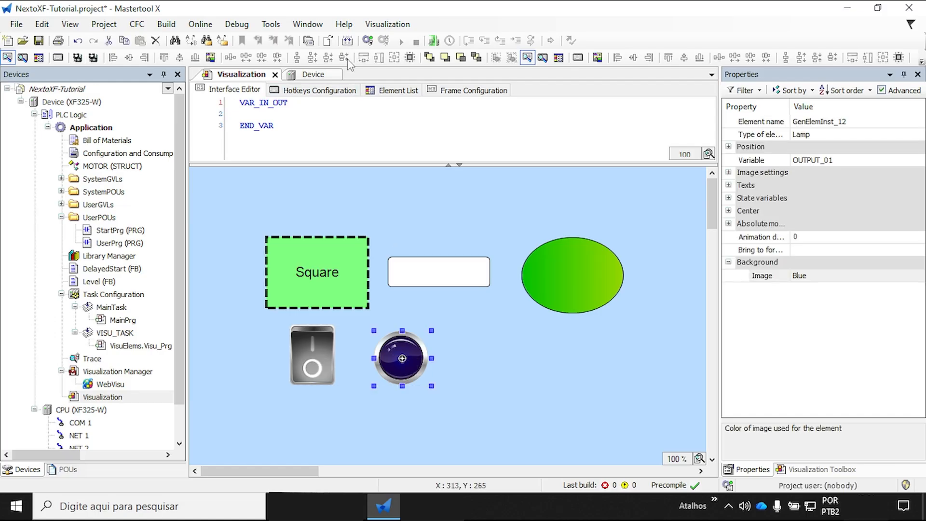
# - Scan the network in the Device communication settings and make XF325W_192.168.14.65 the active PLC
pyautogui.click(367, 40)
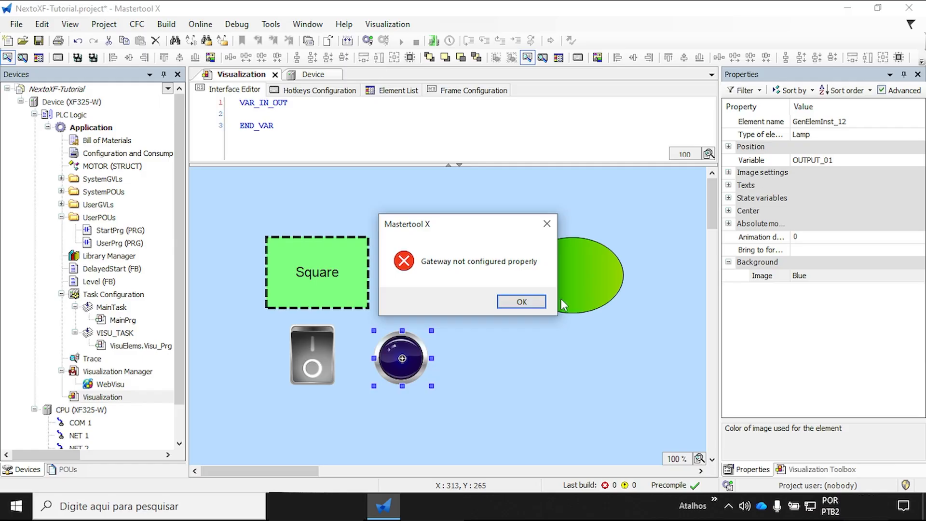
pyautogui.click(520, 299)
pyautogui.doubleClick(77, 101)
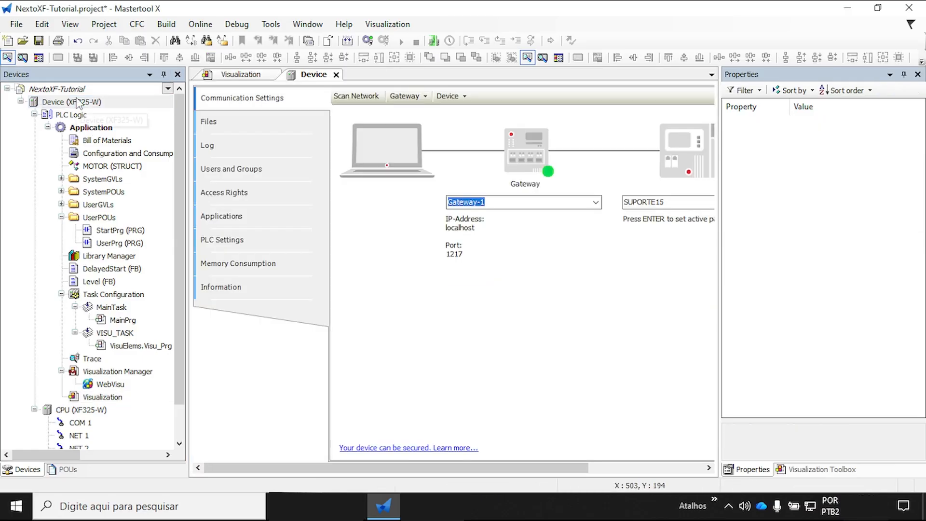
pyautogui.click(349, 95)
pyautogui.doubleClick(343, 156)
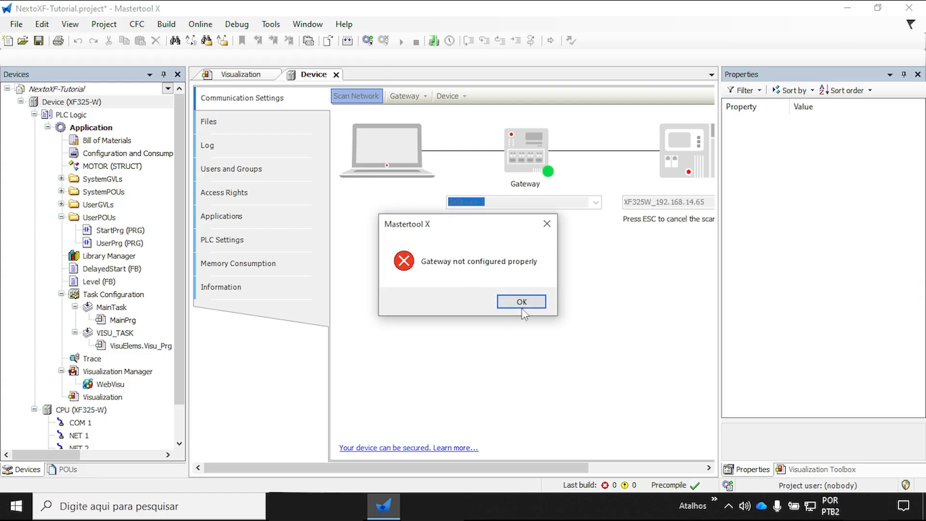
pyautogui.click(520, 300)
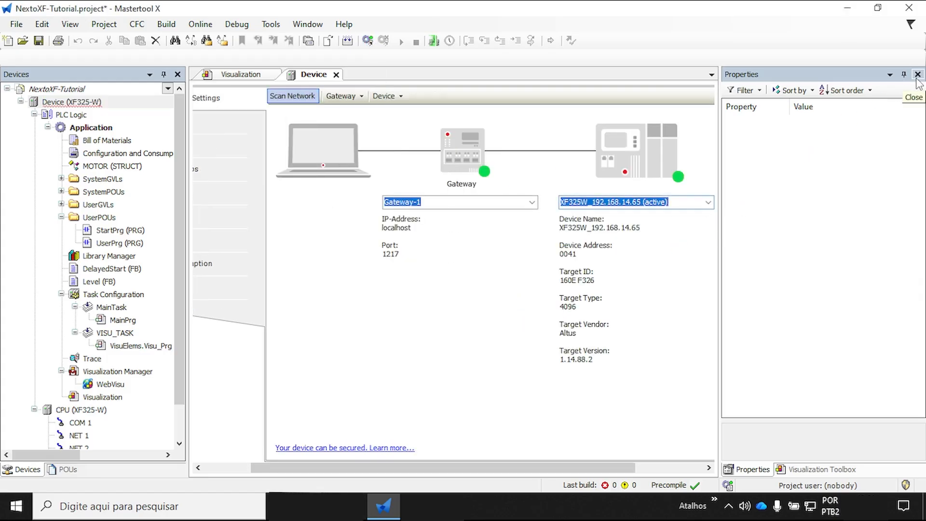
# - Log in to download the latest application to the PLC without its source, and start it
pyautogui.click(367, 40)
pyautogui.click(485, 302)
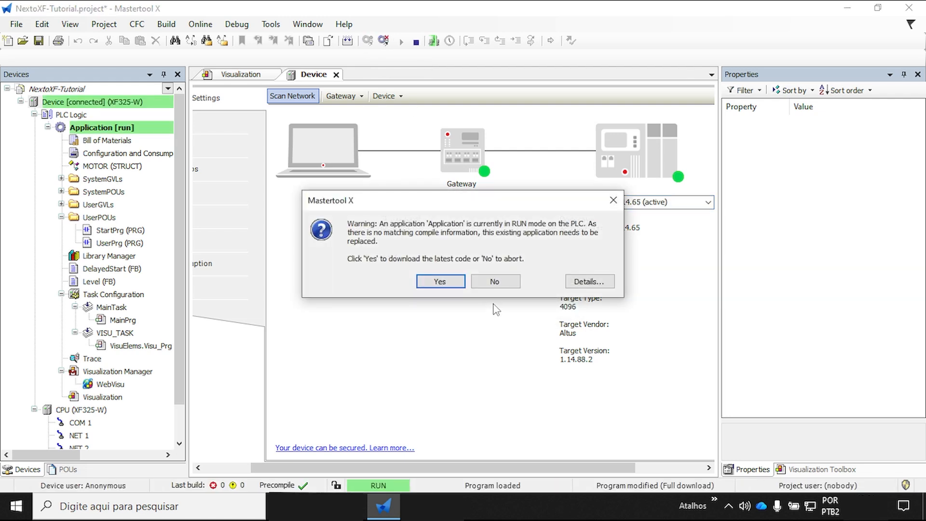
pyautogui.click(442, 284)
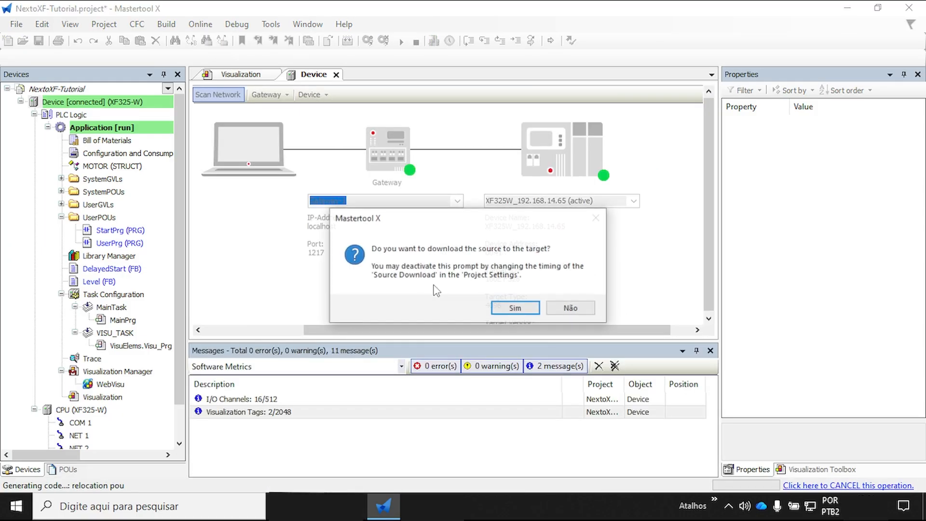
pyautogui.click(572, 310)
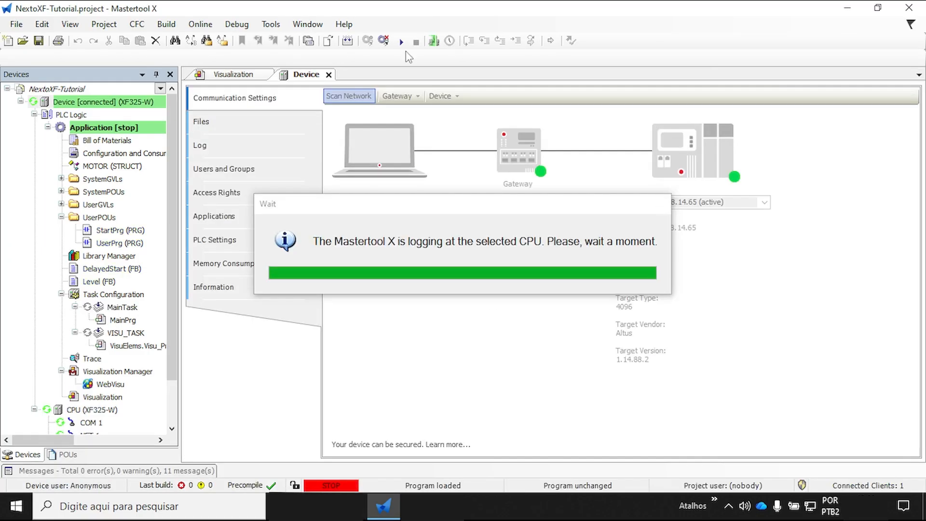
pyautogui.click(401, 42)
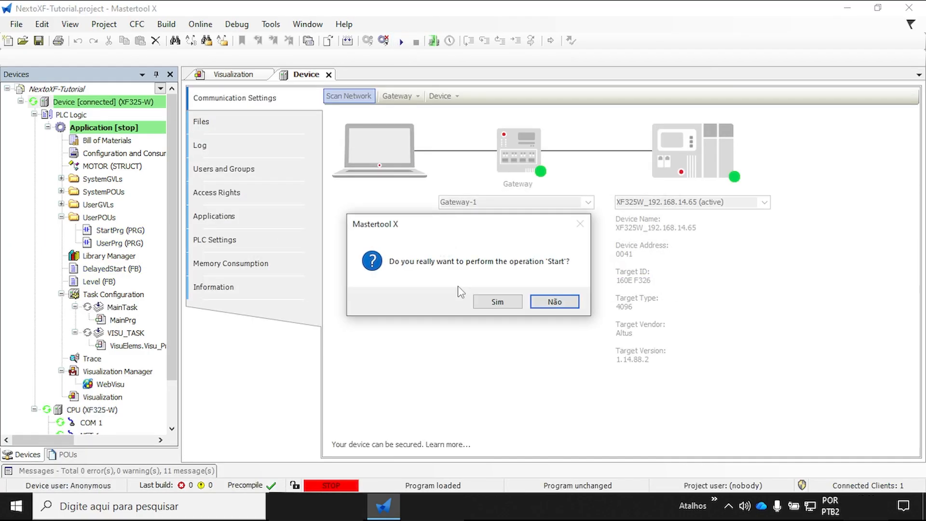
pyautogui.click(484, 302)
# - Return to the Visualization and toggle the rocker switch on to test the lamp
pyautogui.click(224, 76)
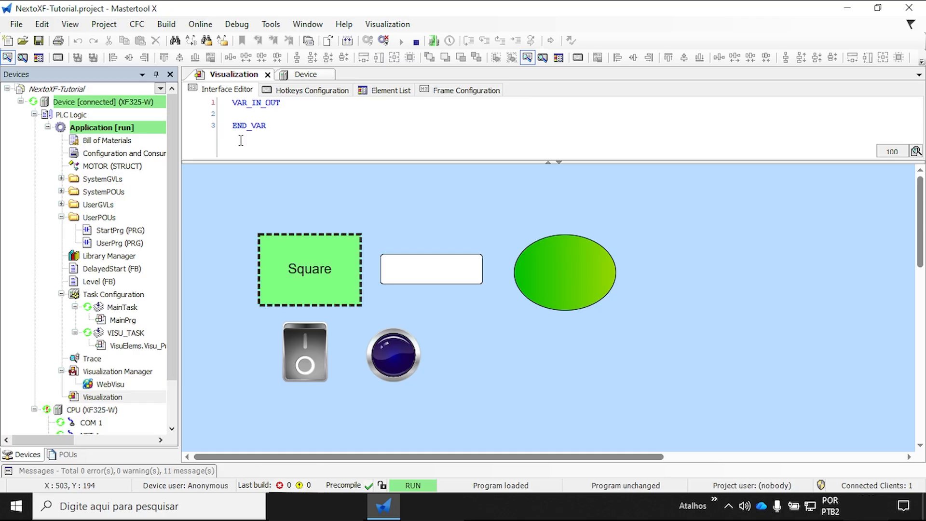
pyautogui.click(314, 359)
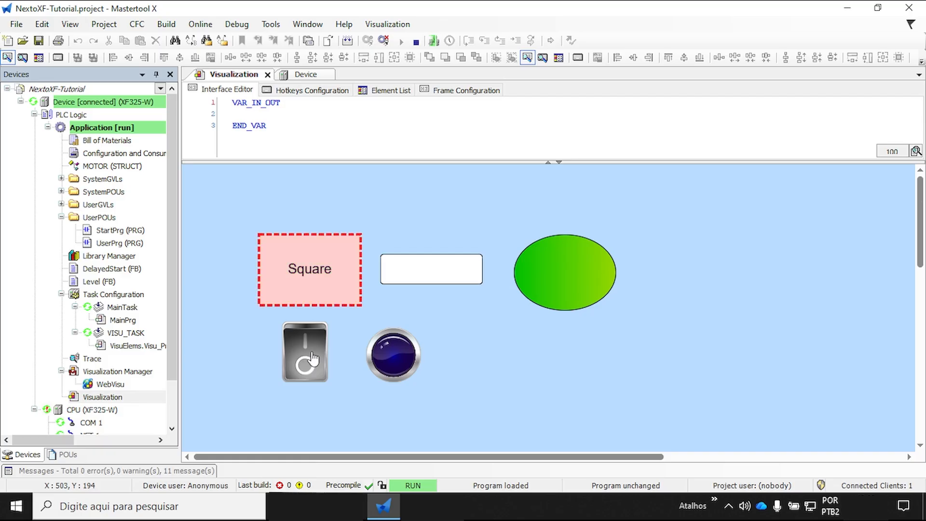
pyautogui.click(313, 358)
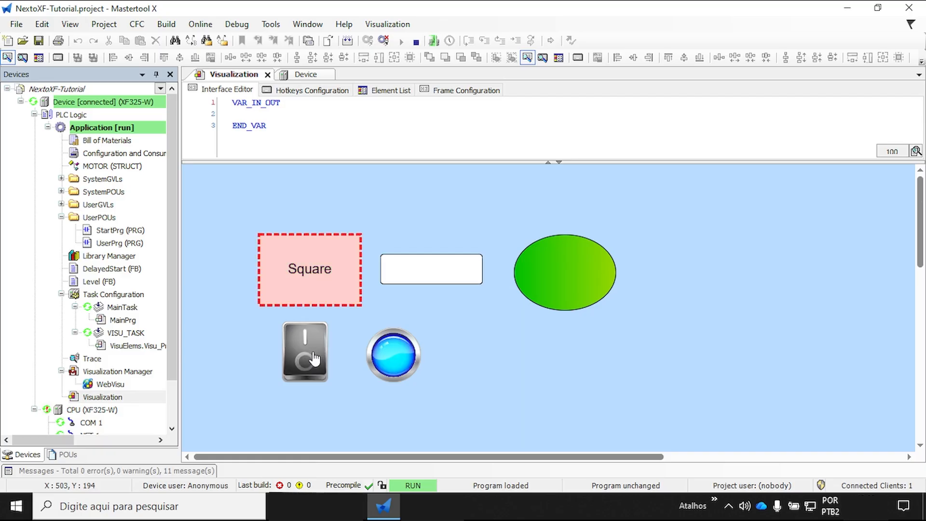